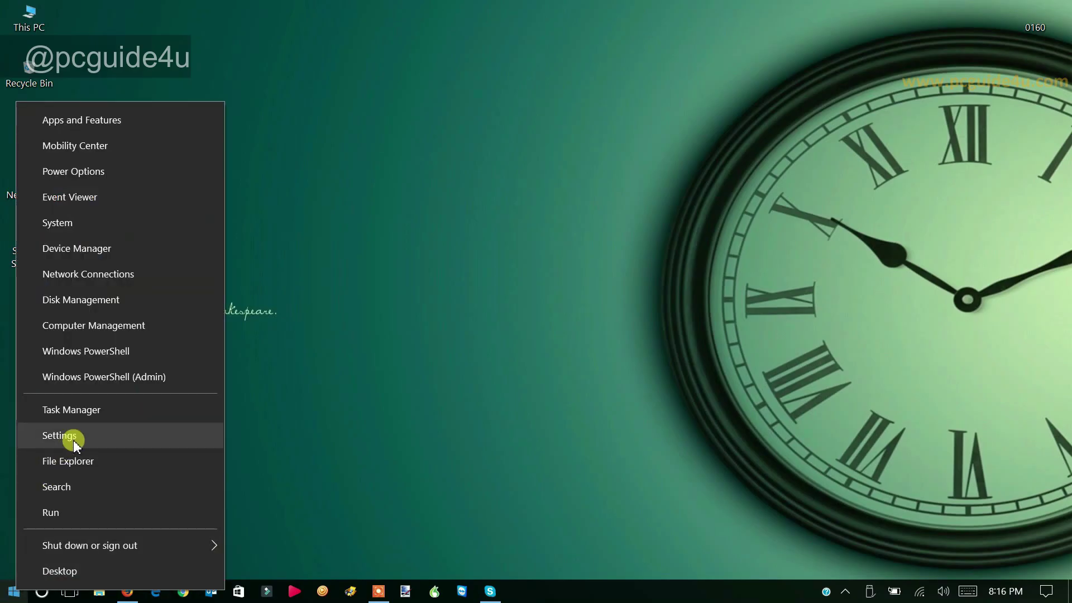
Step: Dismiss the Win+X menu and launch Settings from Action Center's All settings tile
click(424, 432)
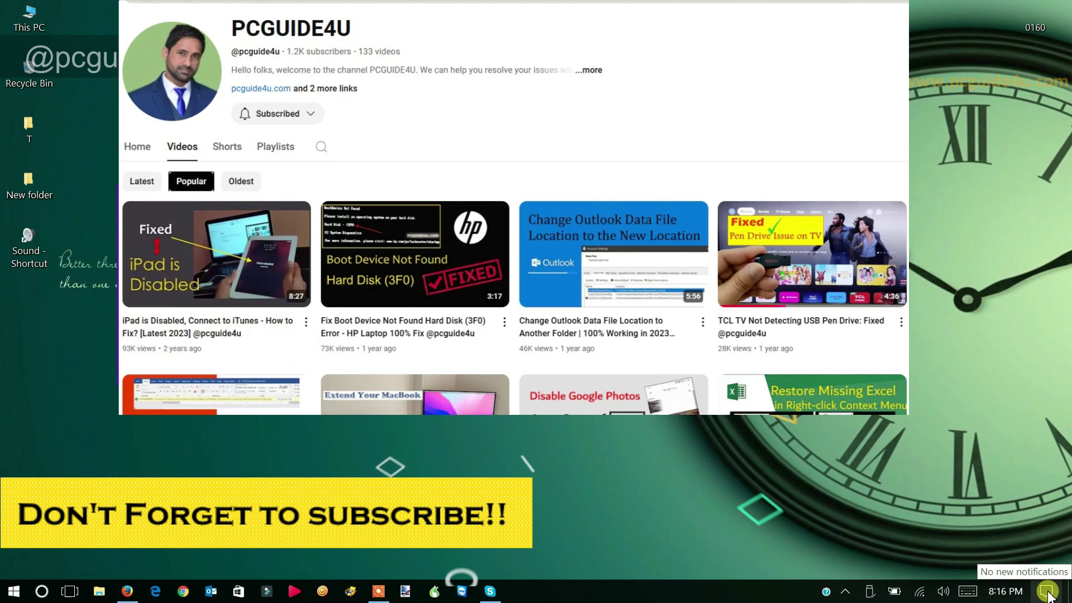
click(1049, 594)
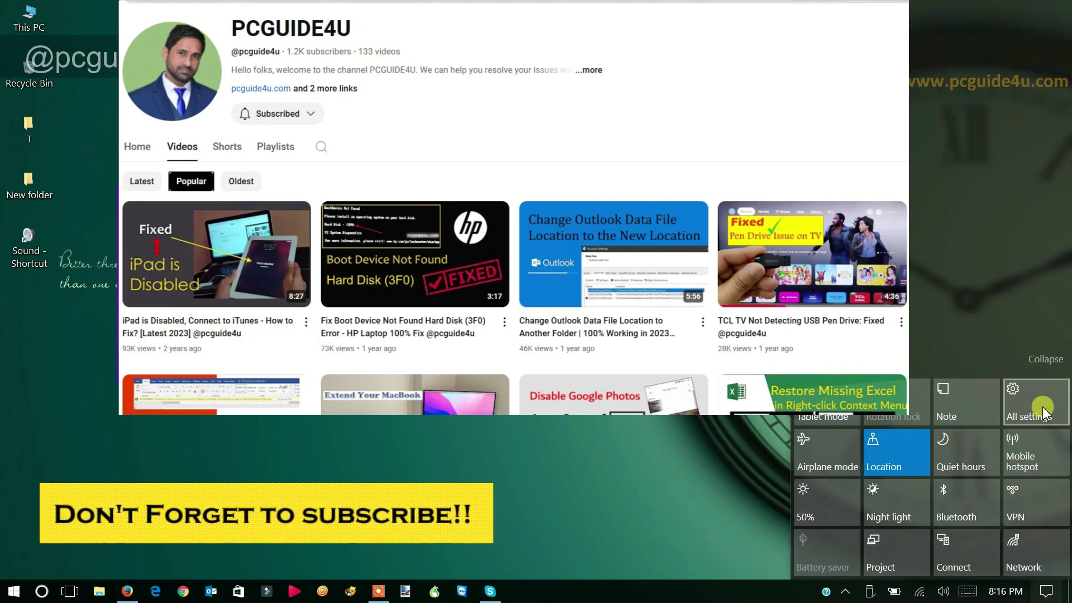
click(1037, 413)
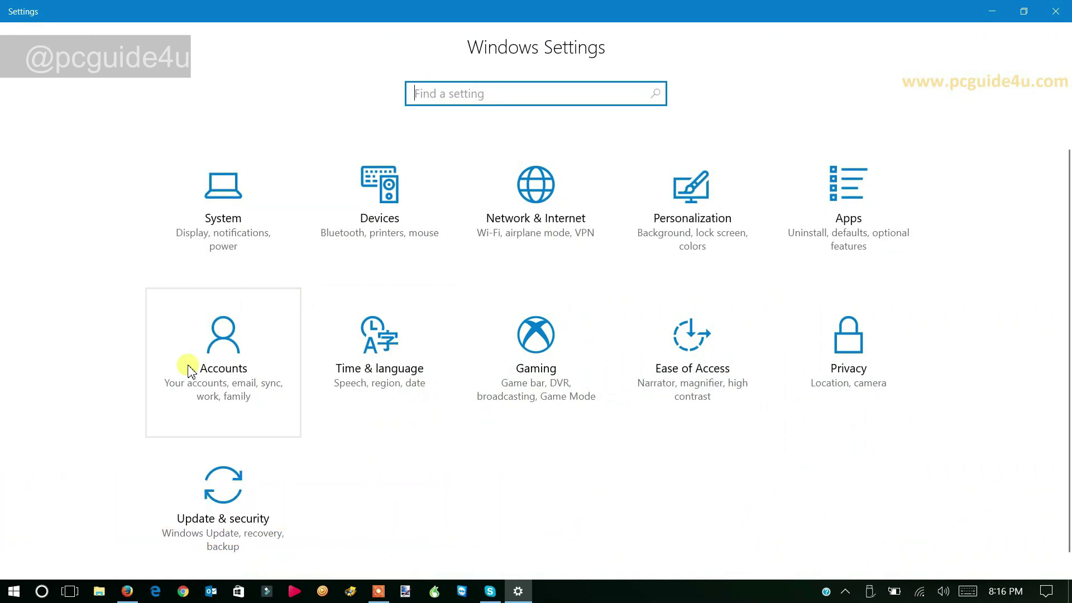
Step: Go to Accounts and show the Sign-in options page with its PIN section
click(243, 373)
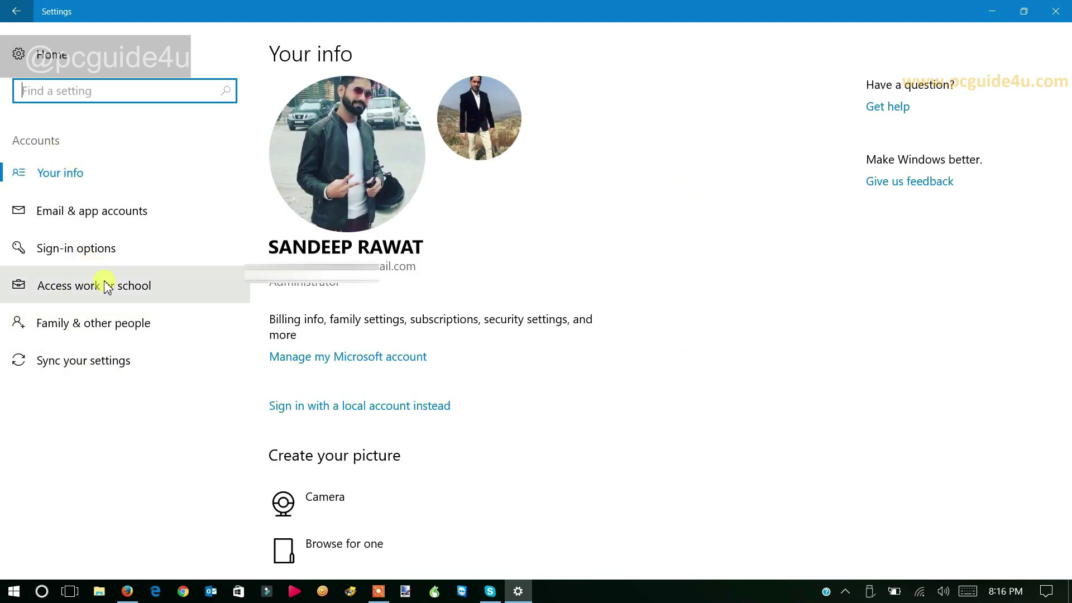
click(121, 249)
scroll(764, 356, down, 1)
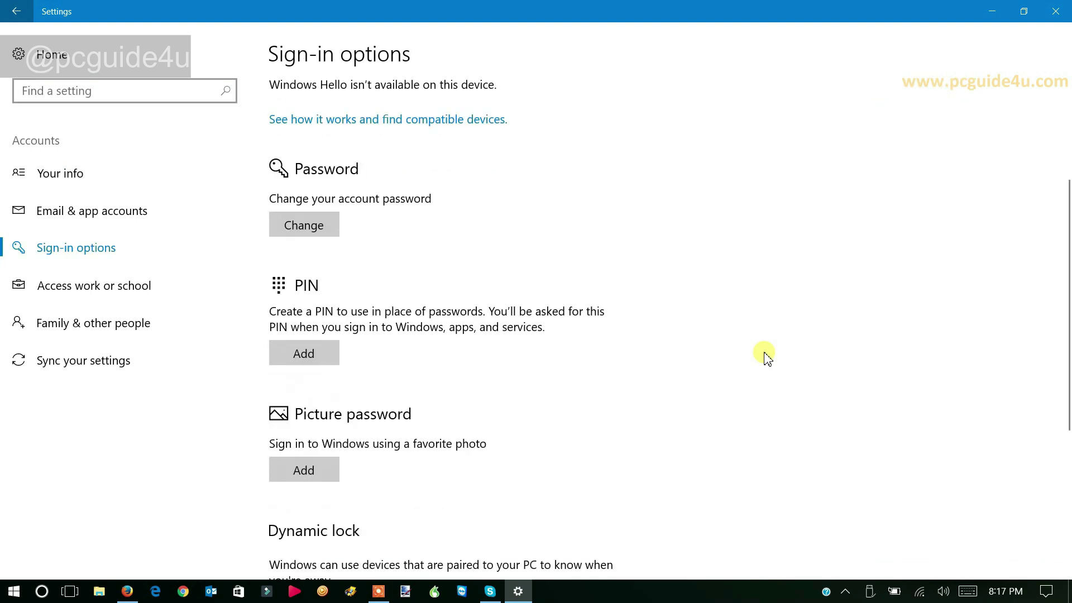
scroll(765, 354, down, 3)
scroll(765, 354, up, 5)
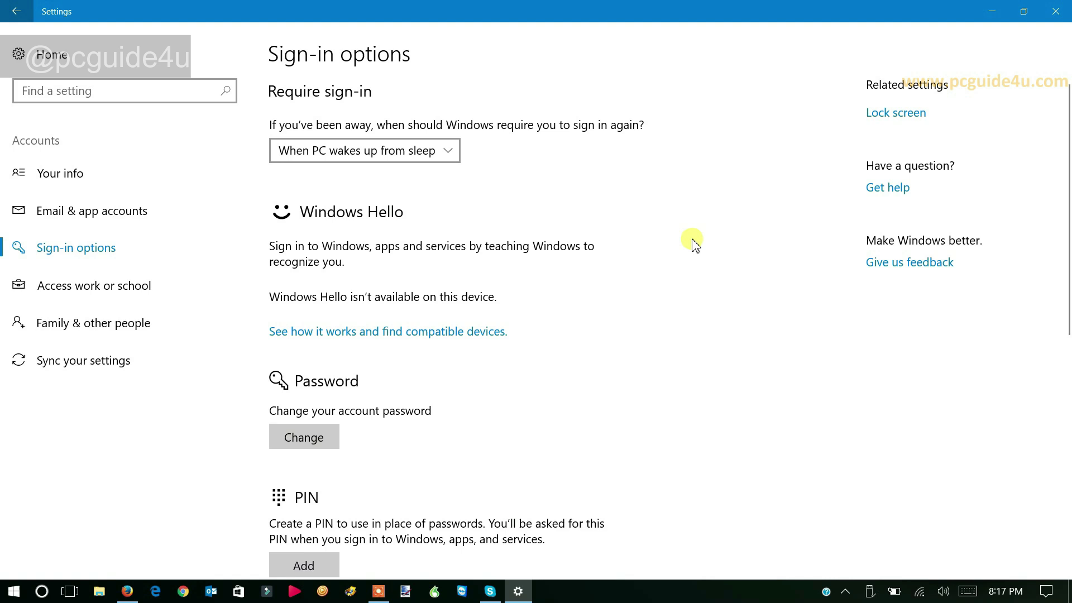
scroll(742, 259, down, 1)
scroll(792, 246, down, 1)
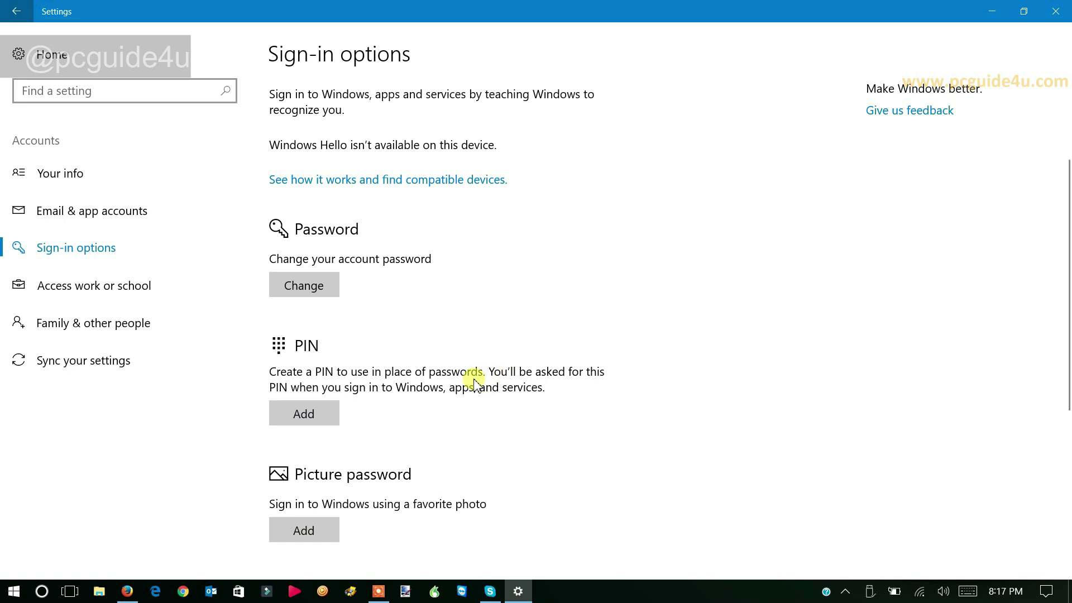
Step: Choose Add under PIN and verify the account password to open PIN setup
click(322, 417)
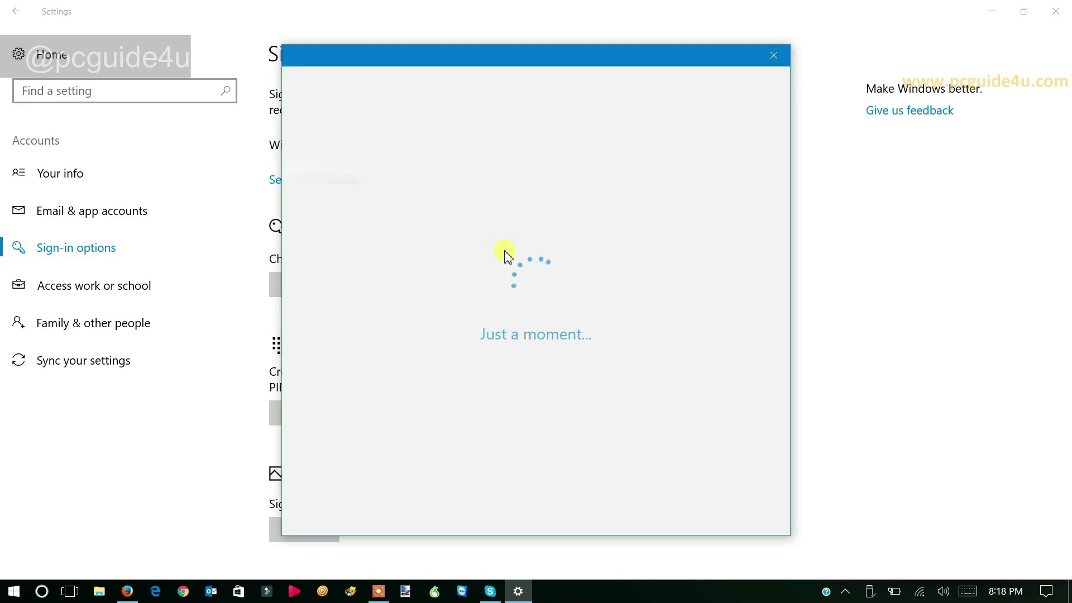
click(476, 219)
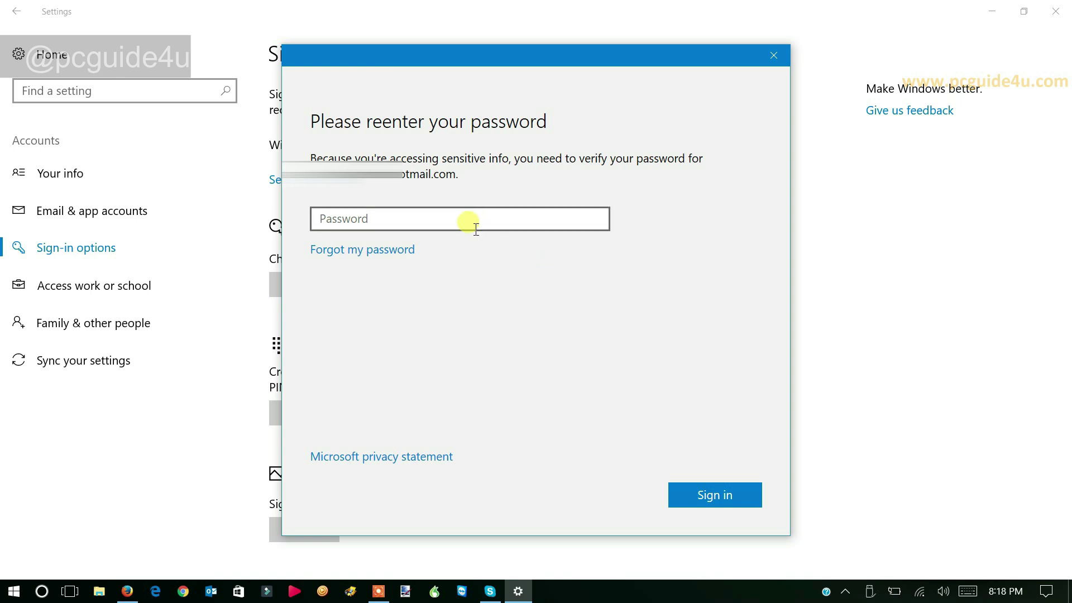
text(•••)
text(••••)
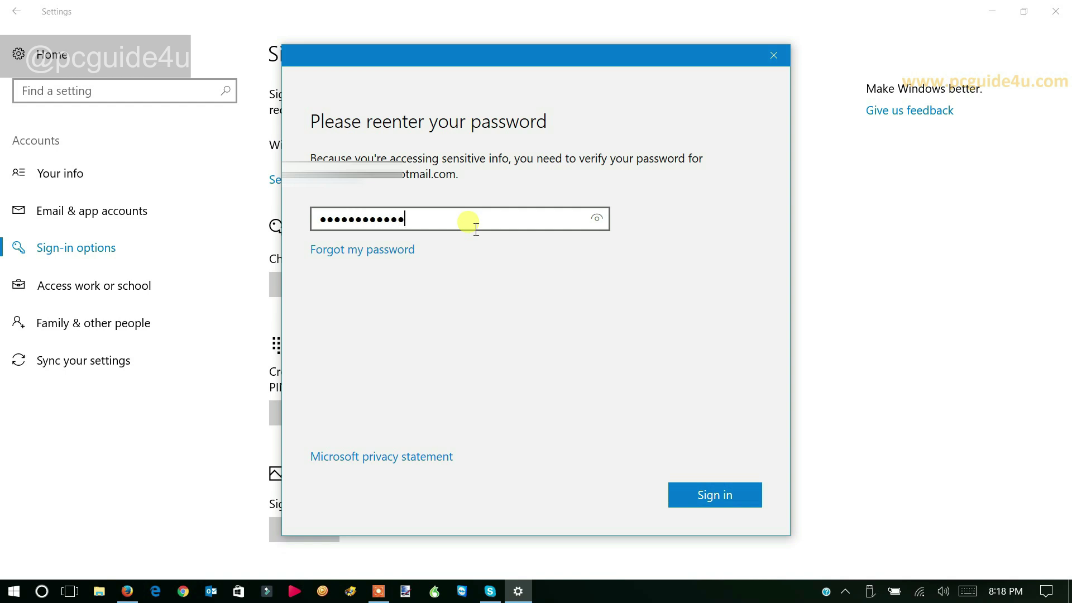
click(739, 501)
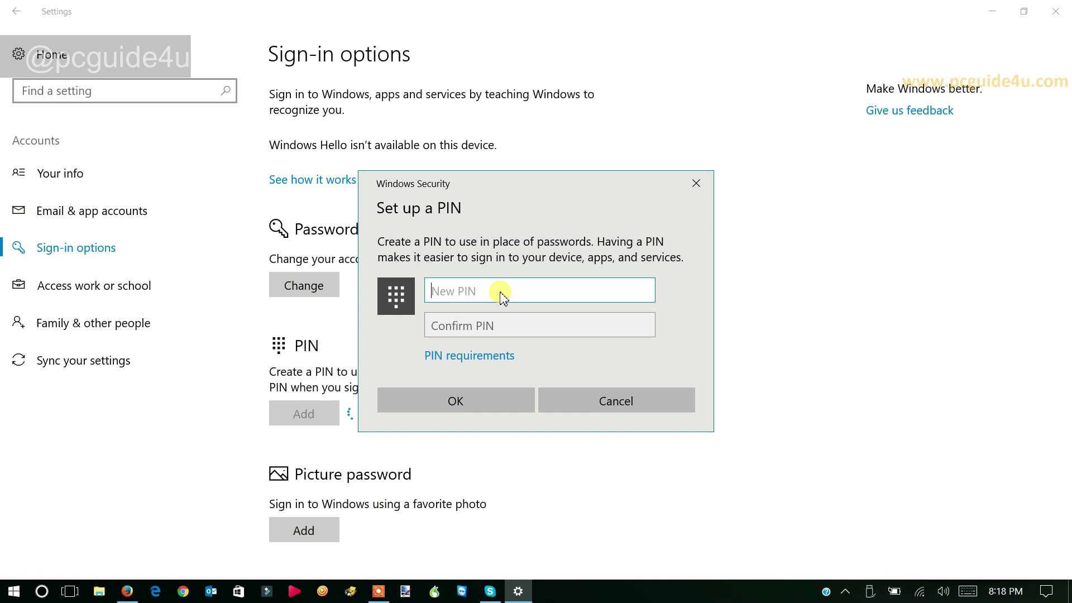
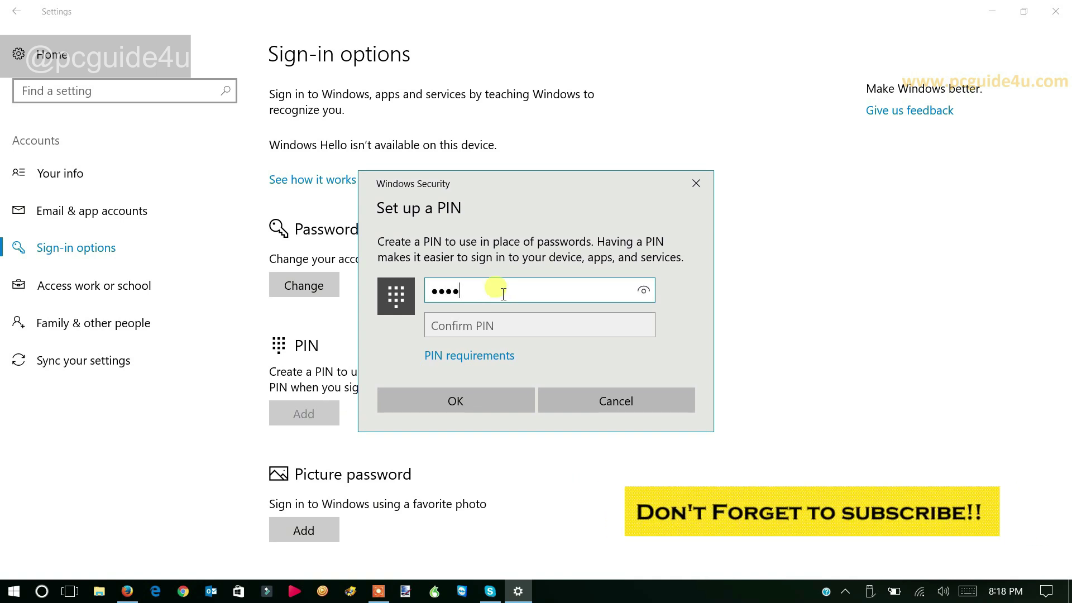
Step: Enter and confirm the new PIN in the Set up a PIN dialog and accept it
click(493, 325)
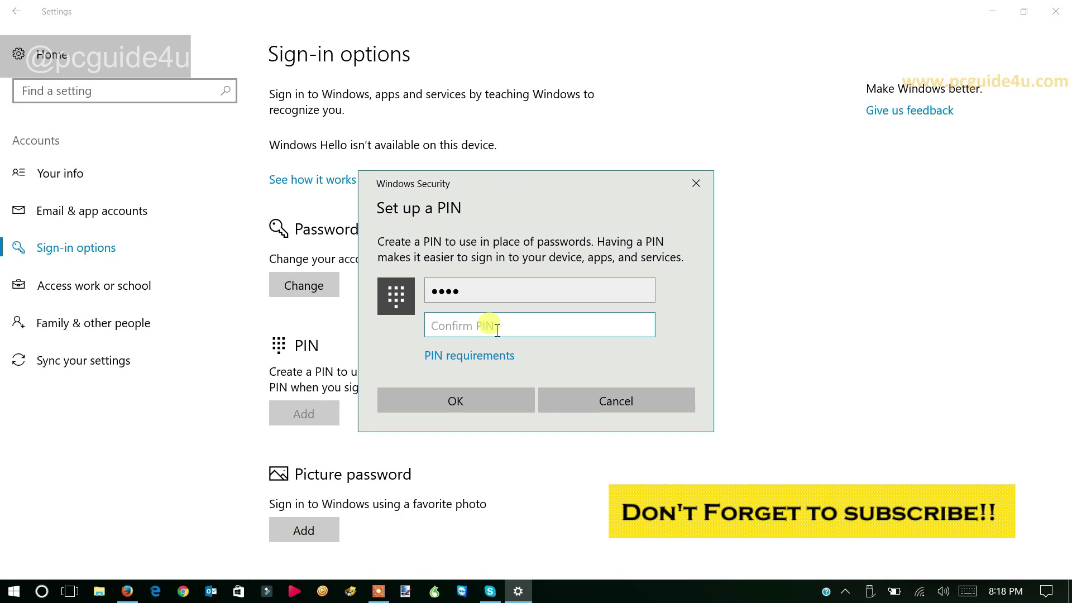
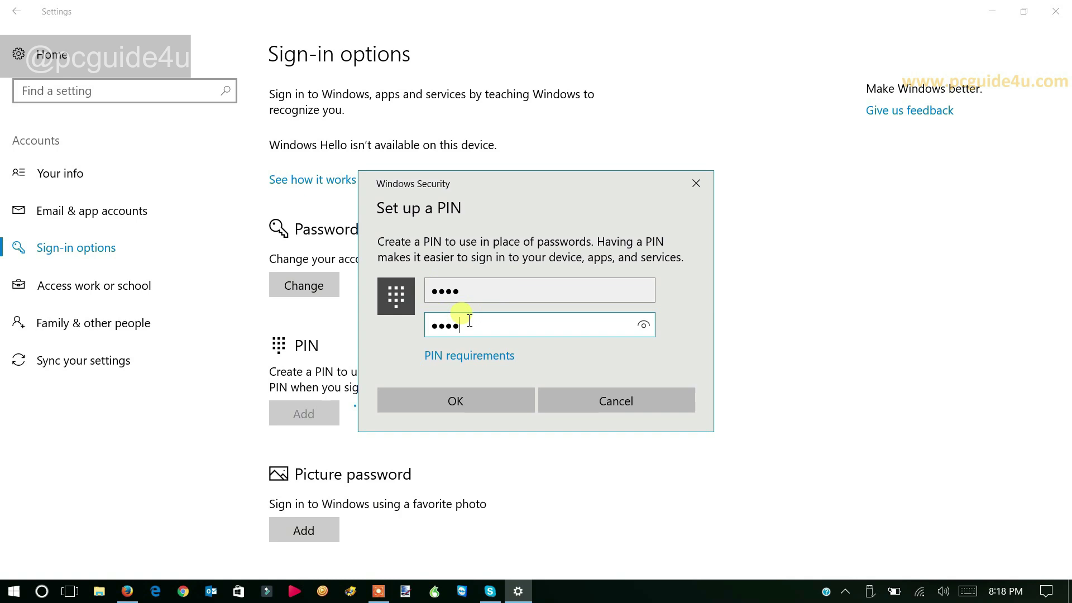
click(479, 392)
click(486, 403)
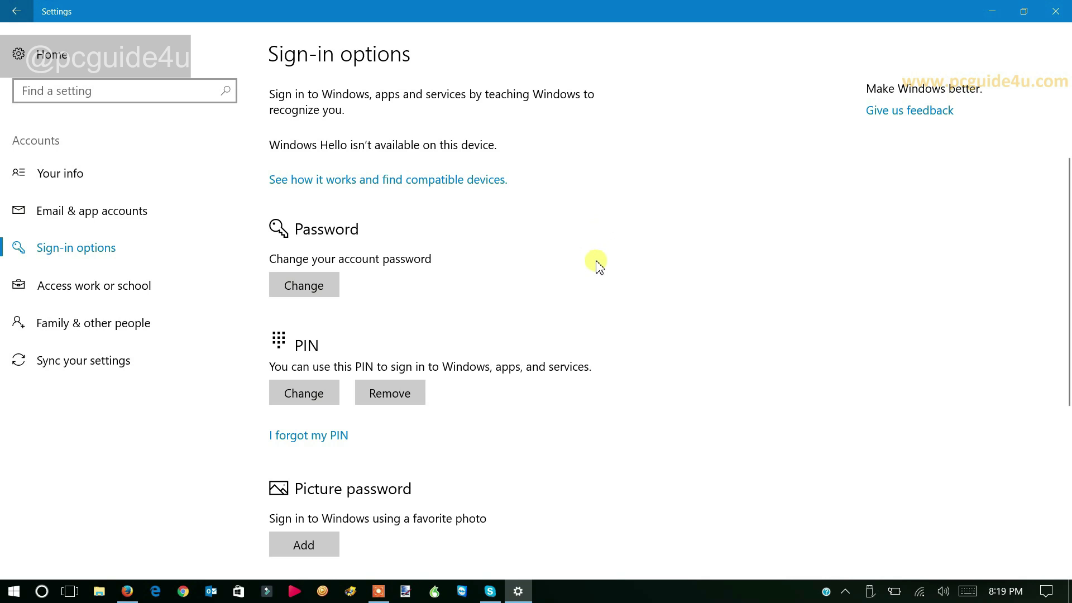
scroll(599, 267, down, 2)
scroll(604, 276, up, 4)
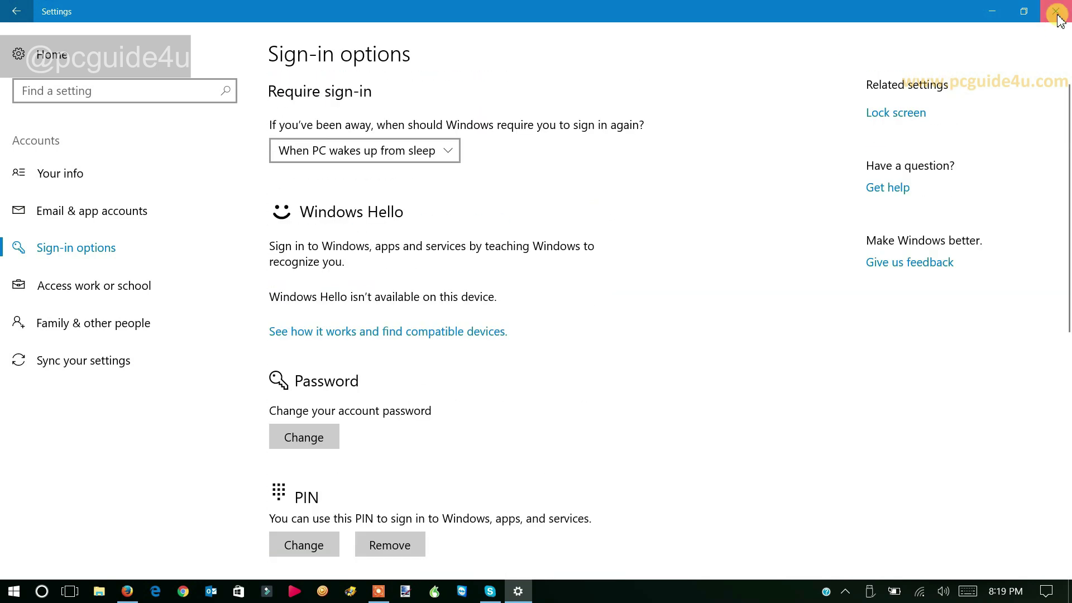
click(1057, 13)
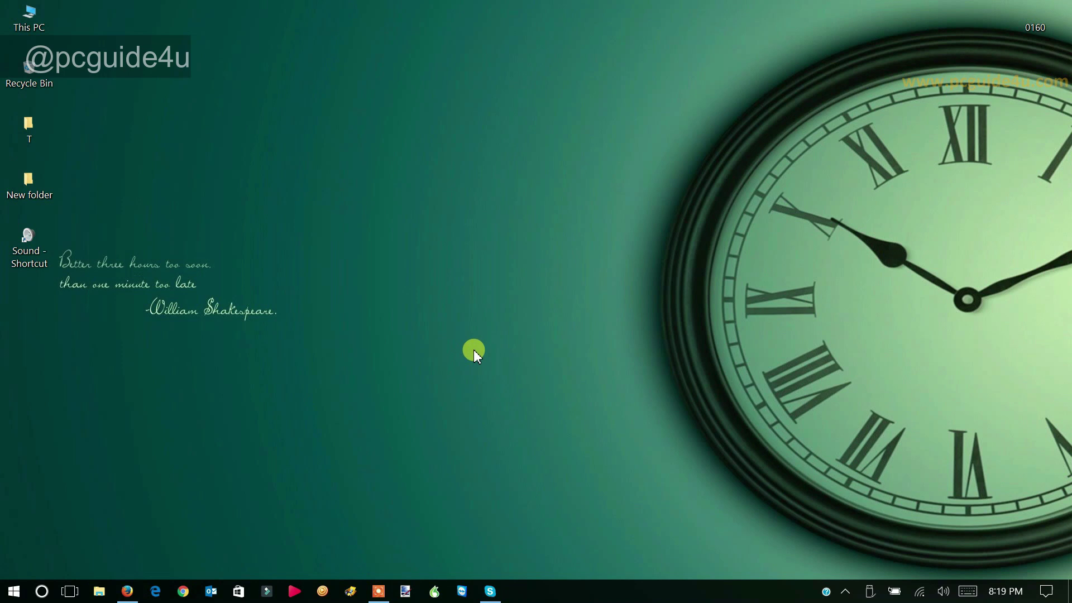